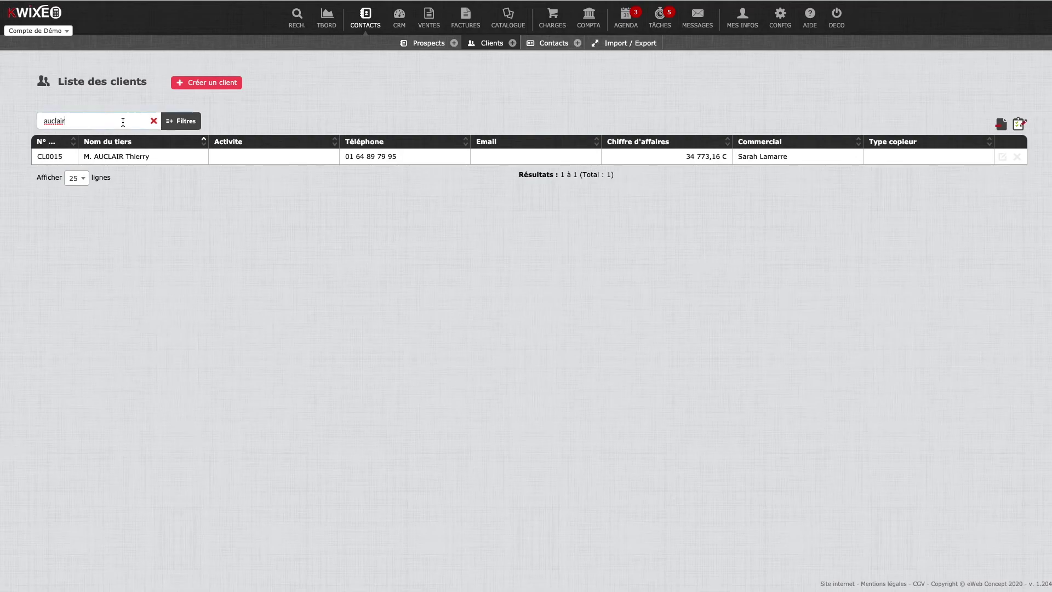
Open the client's record from the filtered list and review the additional client information and the full contact list
click(142, 157)
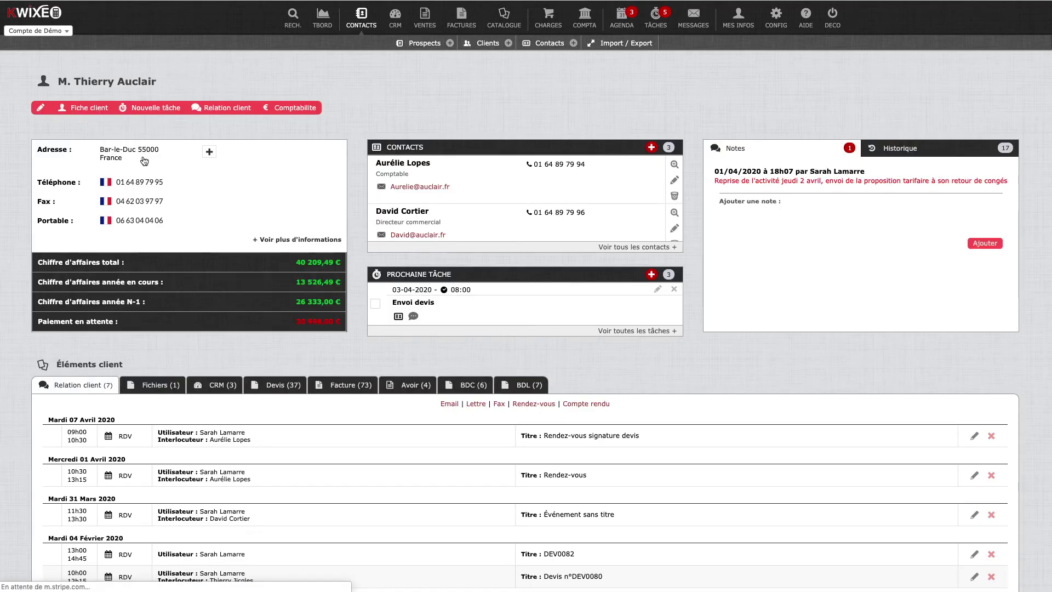
click(304, 239)
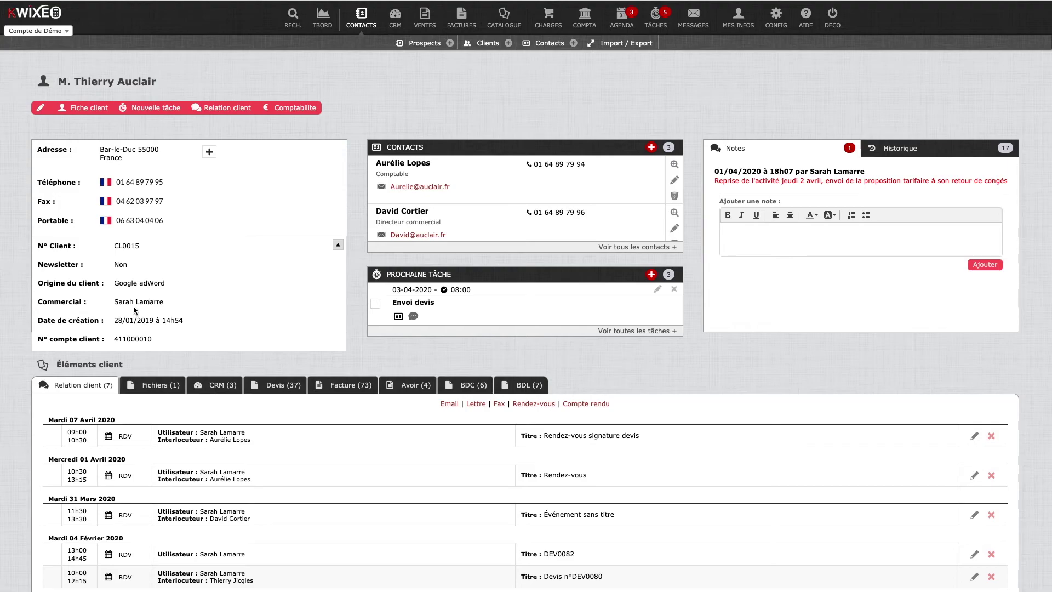
click(338, 245)
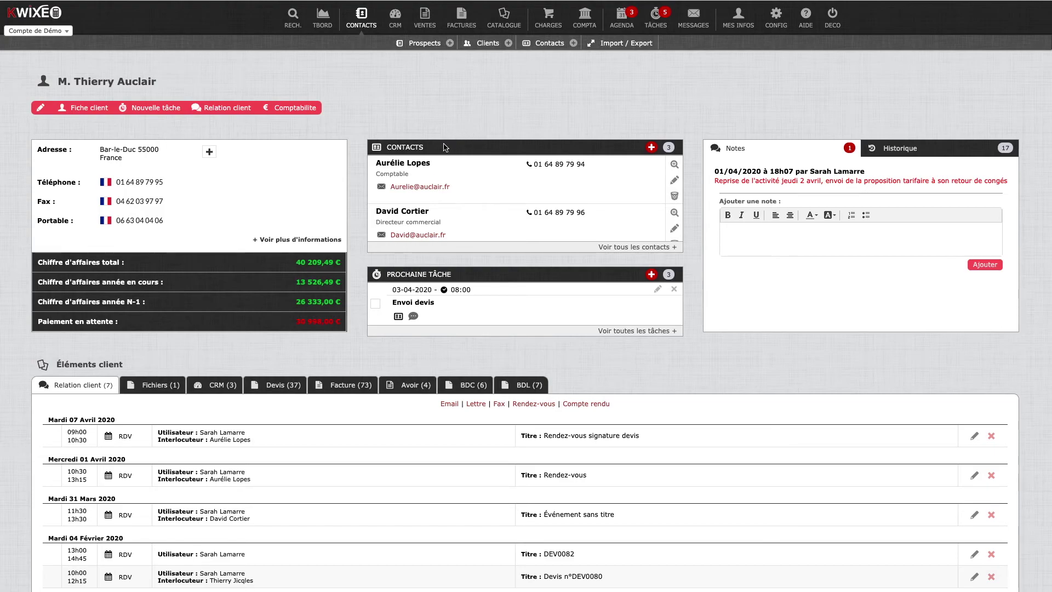
click(624, 247)
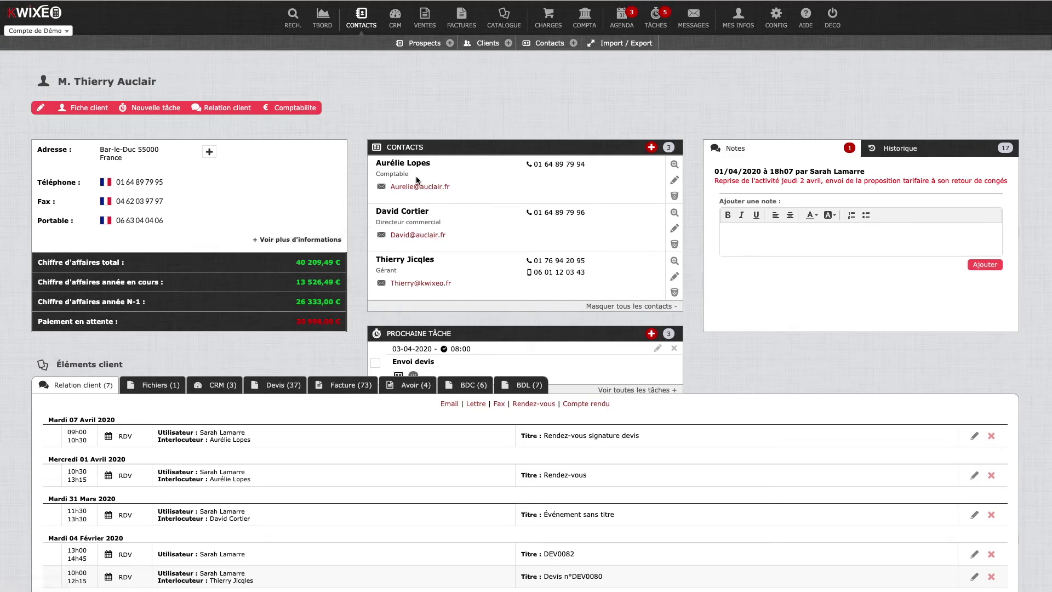
click(603, 306)
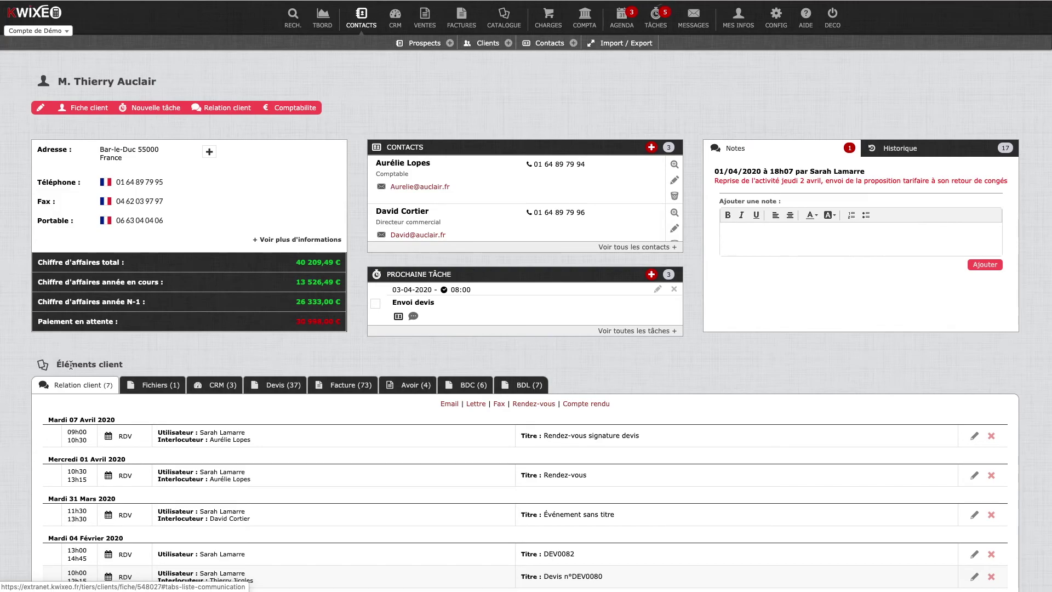
Review the client's relation history, files, quotes, invoices and credit notes in the Éléments client section
scroll(87, 363, down, 2)
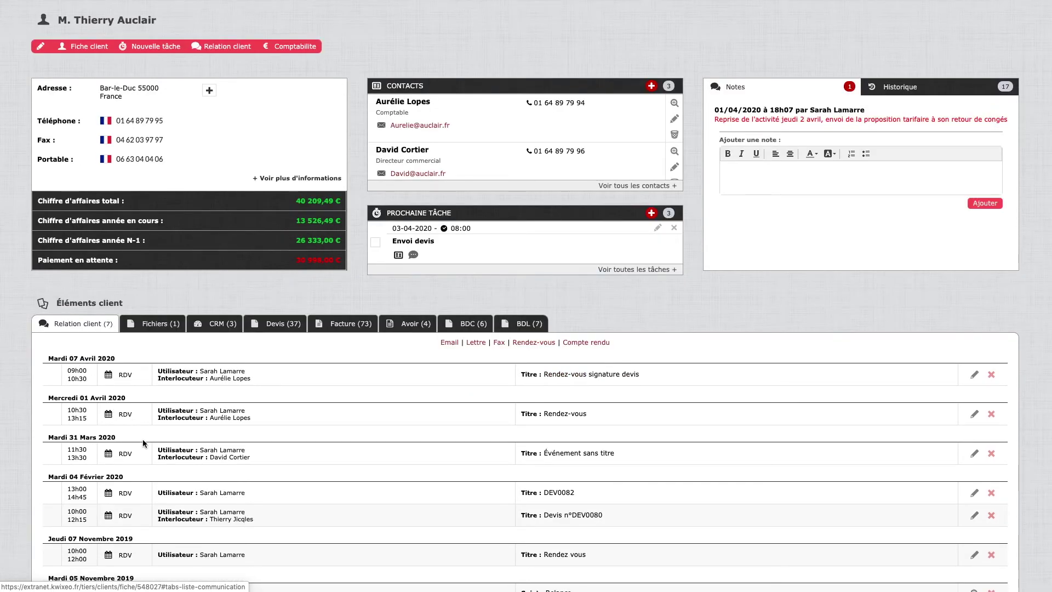
scroll(425, 339, down, 2)
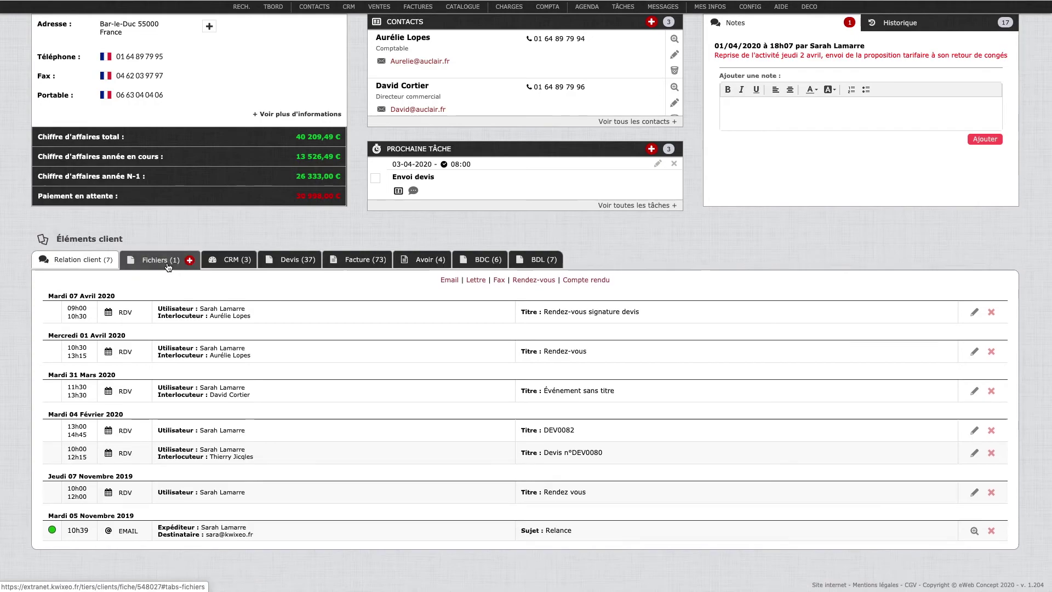
click(164, 262)
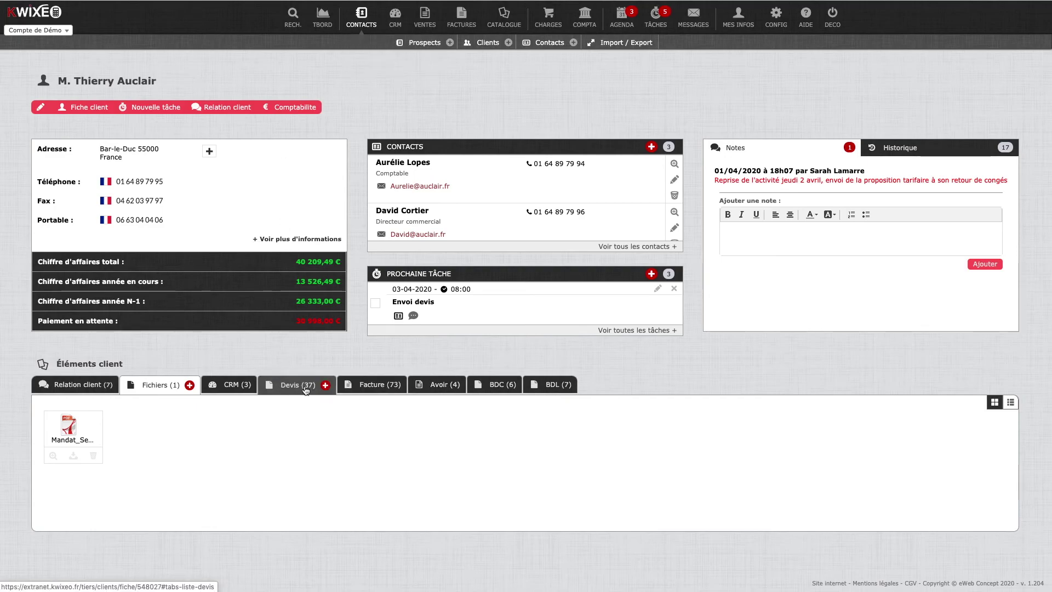
click(301, 387)
click(352, 390)
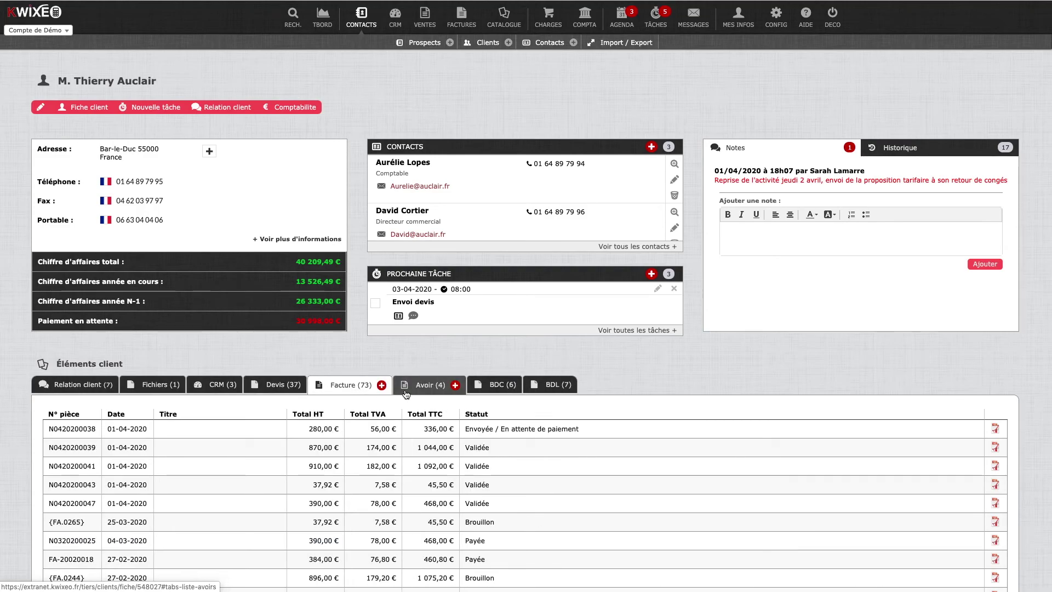
click(421, 392)
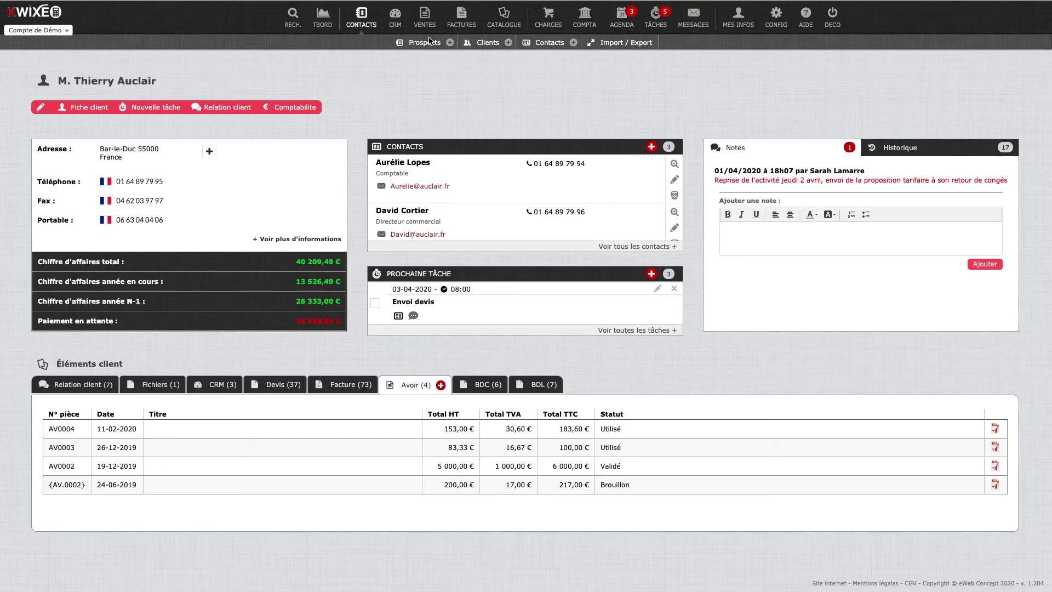
Return to the full client list, and open the Plugins configuration to view the available integrations
click(480, 44)
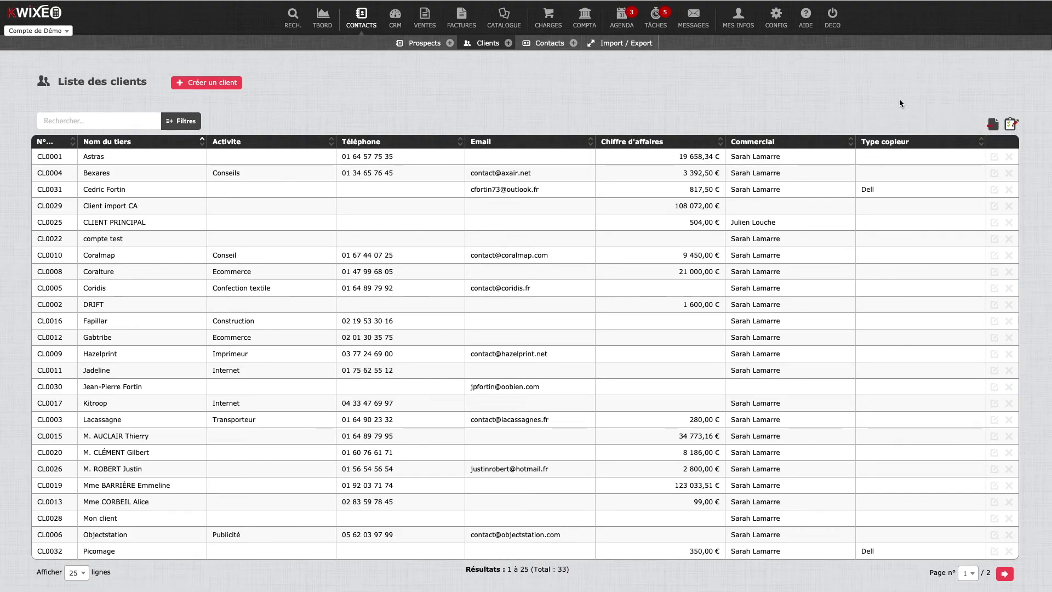
mouse_move(776, 27)
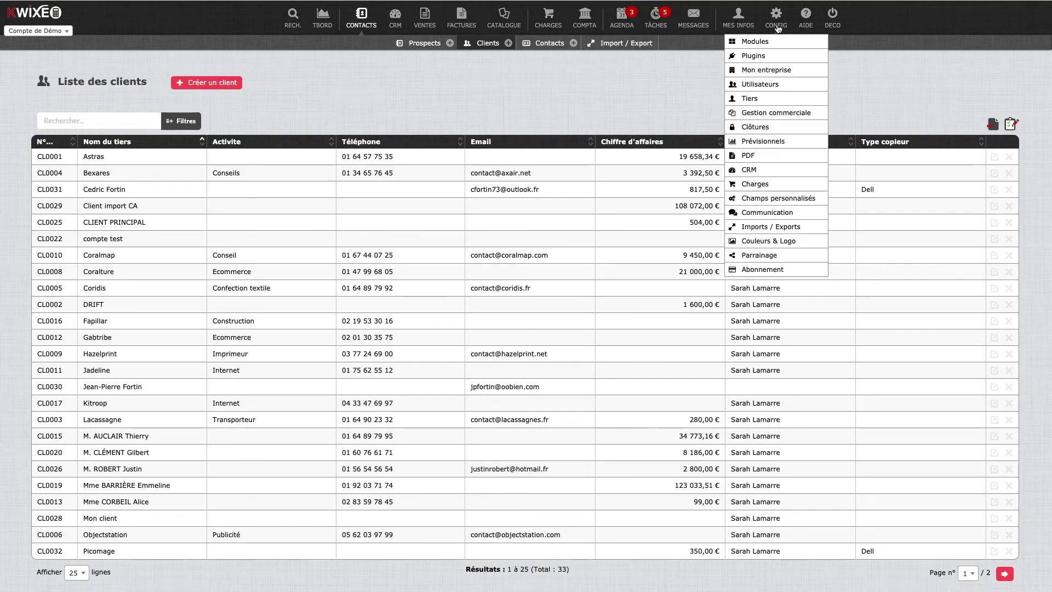
click(756, 55)
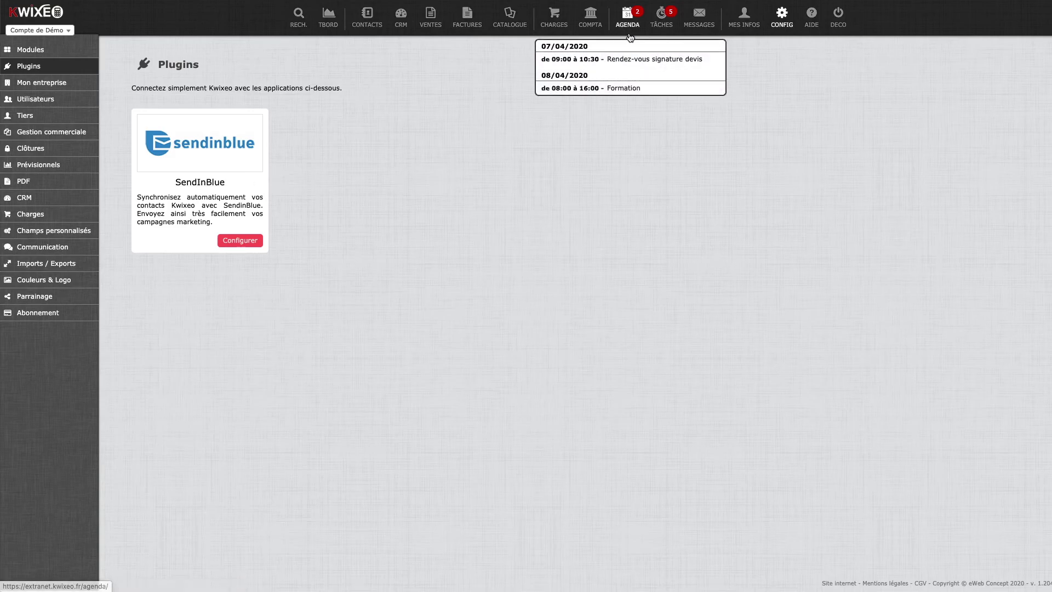
Open the agenda and move Wednesday 1 April's 10:00–11:30 appointment to Thursday 2 April
click(628, 17)
scroll(675, 414, up, 3)
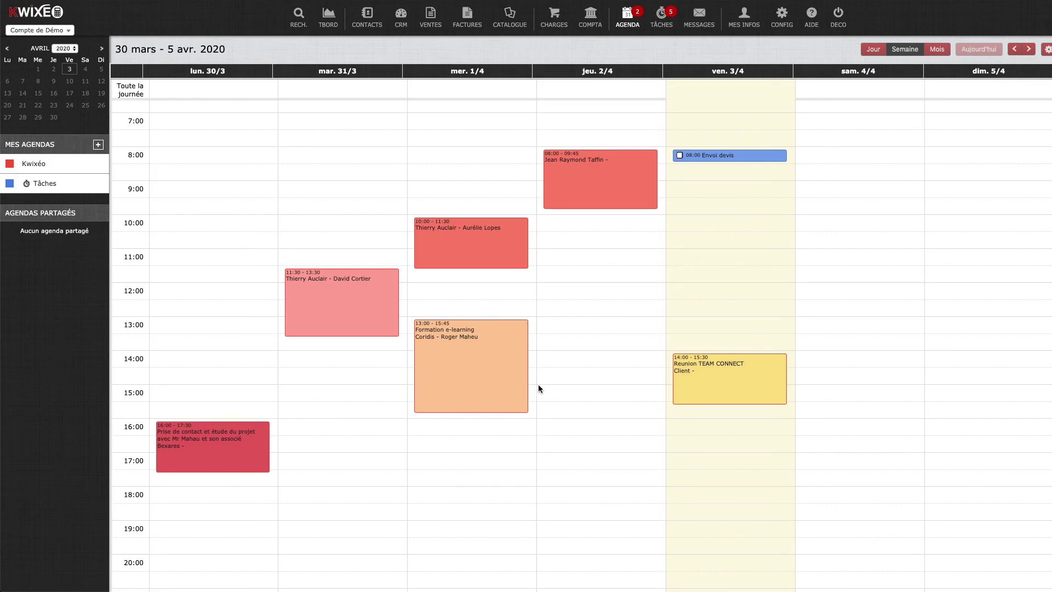
drag(499, 248, 584, 306)
click(657, 58)
scroll(630, 261, up, 3)
Open the task list and view it by Priorités, by Utilisateurs and finally as a Liste
click(662, 19)
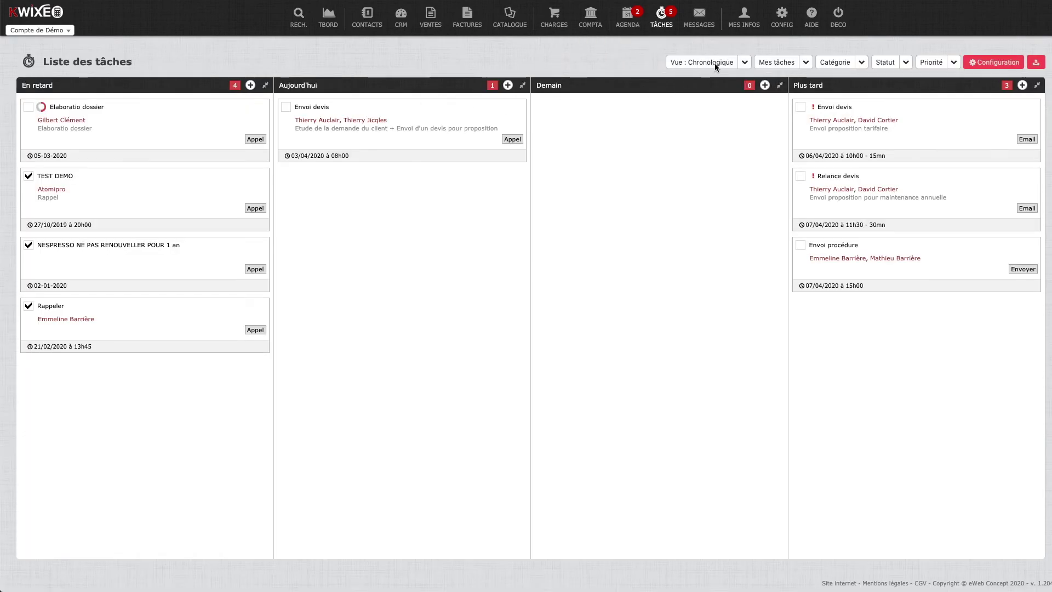
click(744, 63)
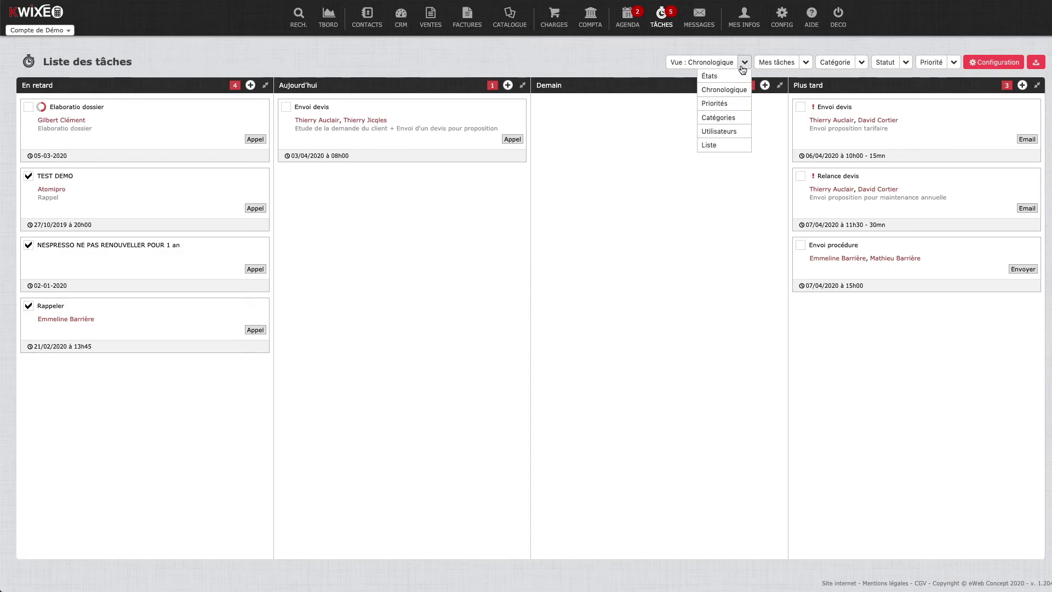
click(724, 103)
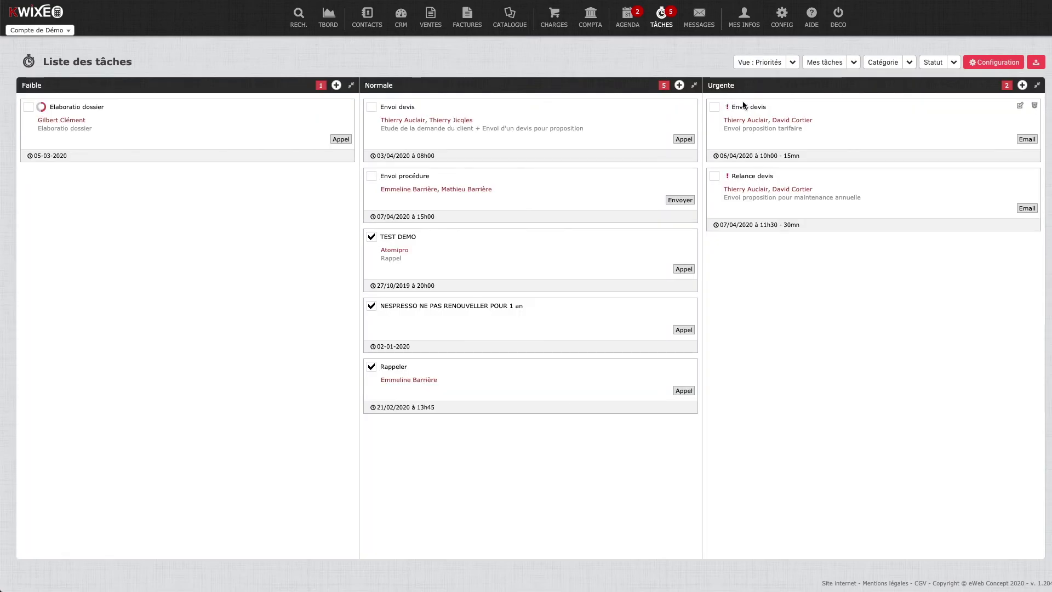
click(792, 62)
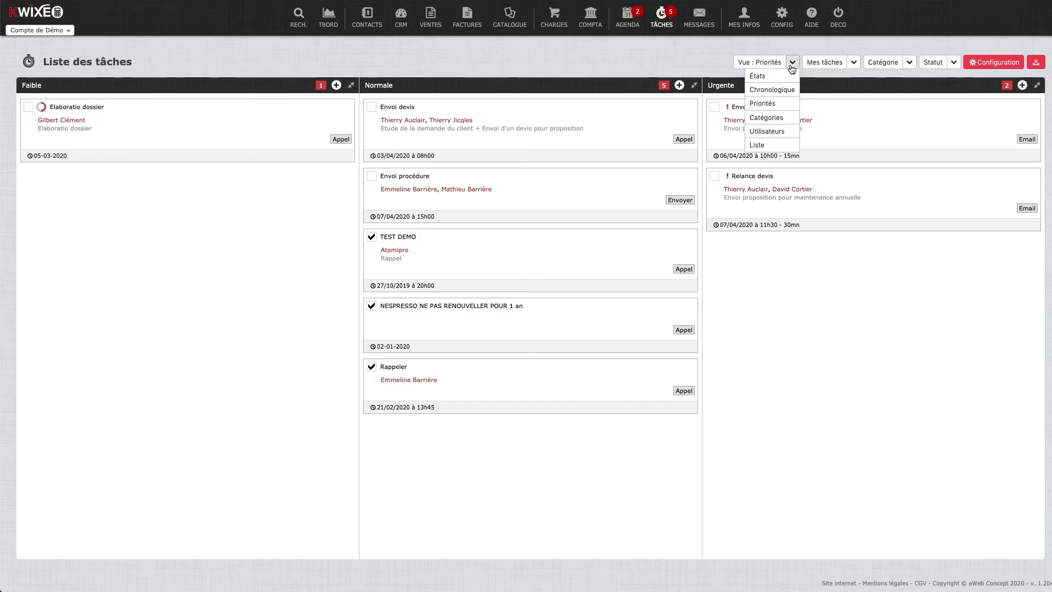
click(776, 127)
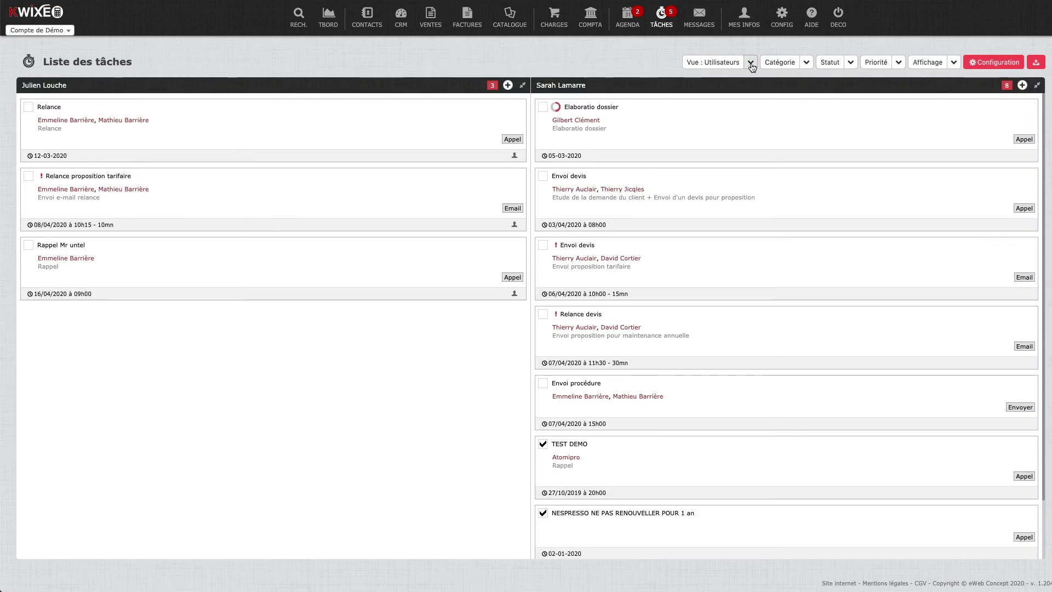
click(751, 62)
click(729, 145)
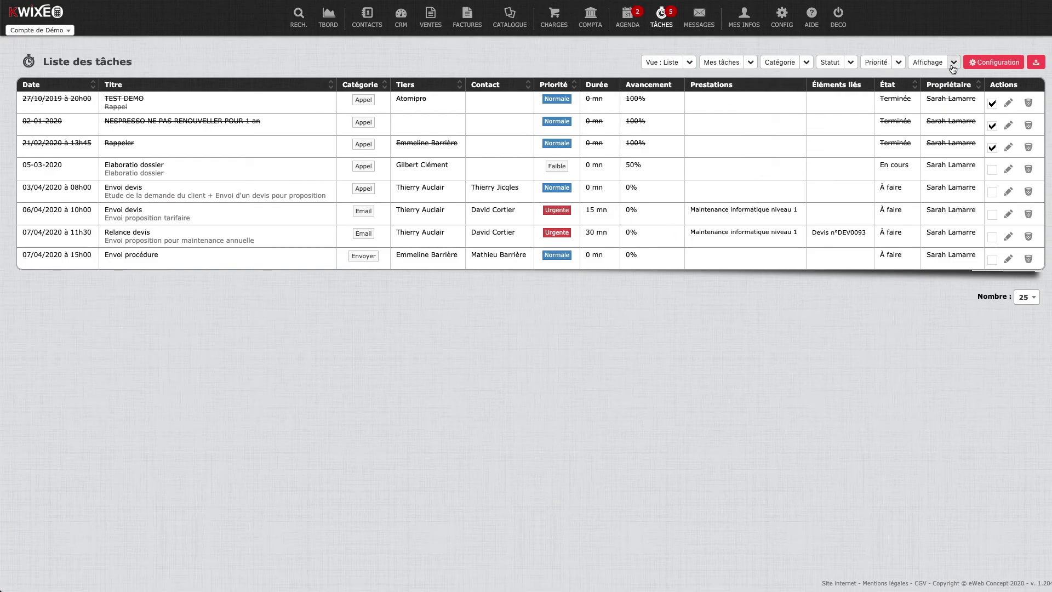
Filter the task list to show only tasks with the Urgente priority
click(909, 67)
click(900, 63)
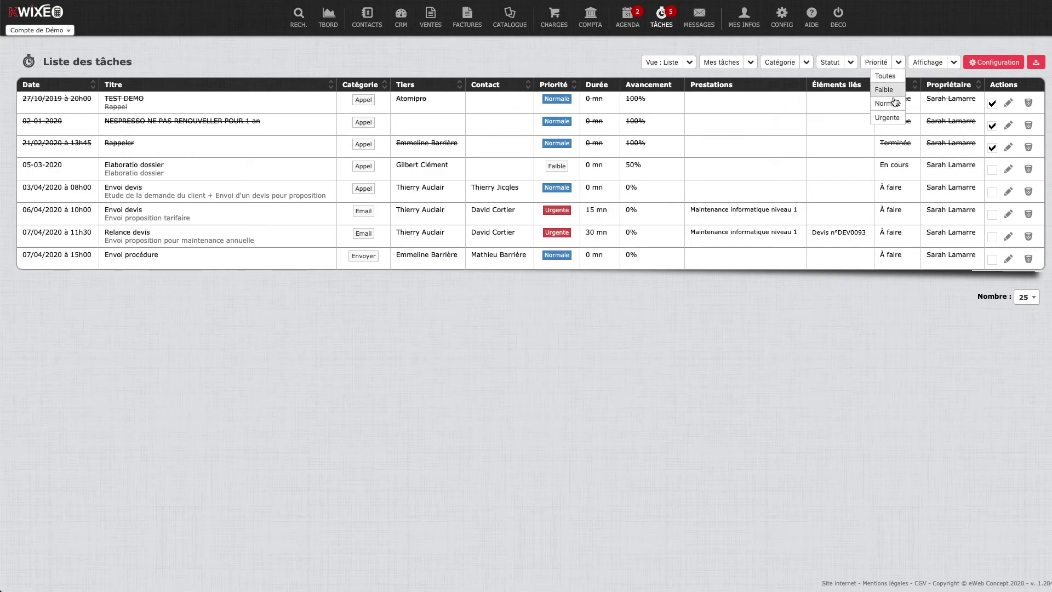
click(890, 117)
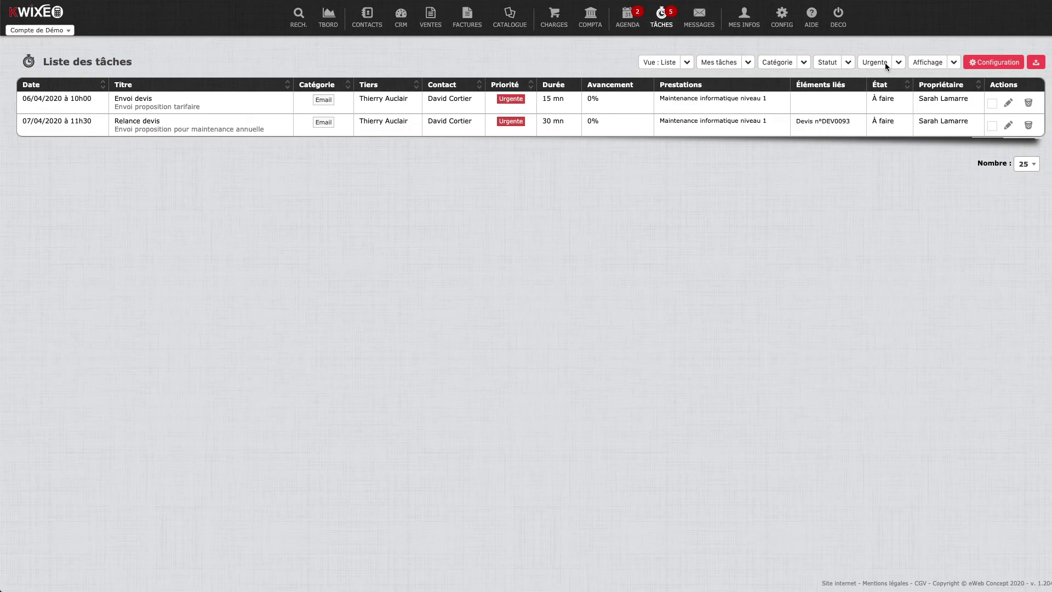
Examine the email alert frequency options in the task configuration's Rappels & Notifications section, and close the configuration
click(996, 62)
click(502, 209)
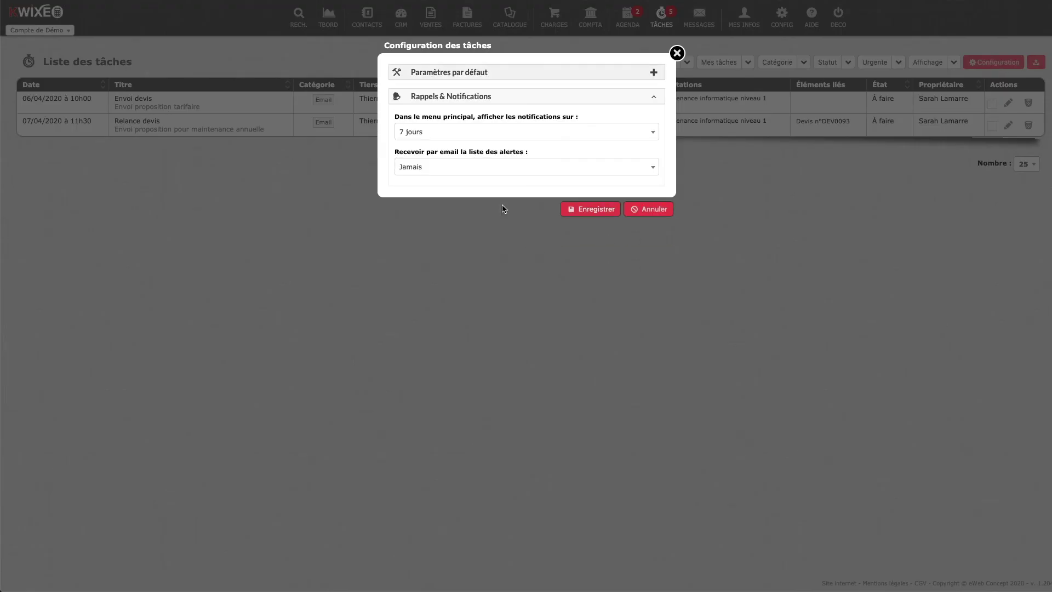
click(429, 167)
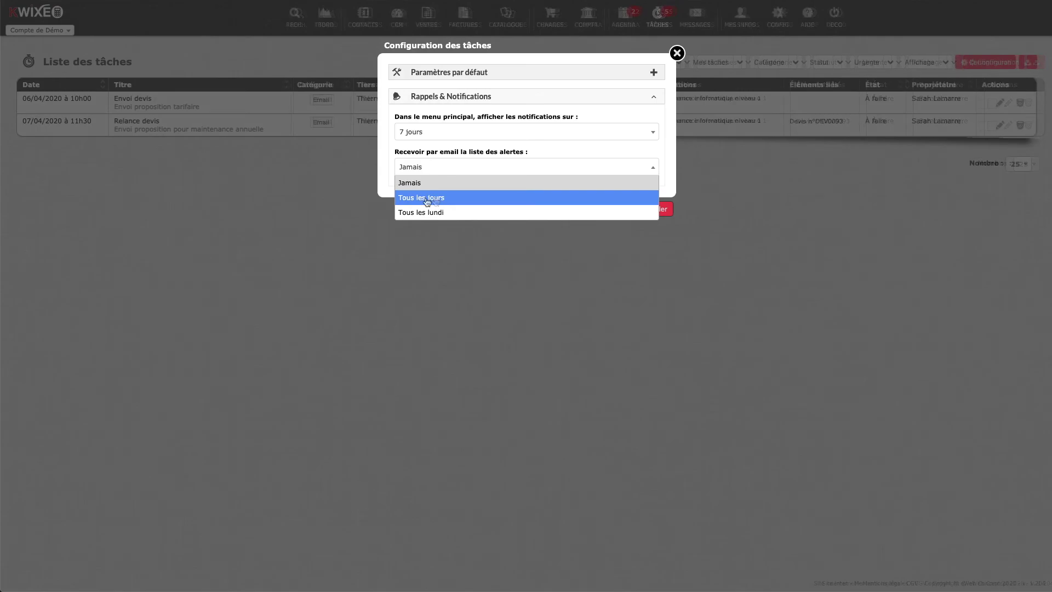
click(602, 239)
click(678, 53)
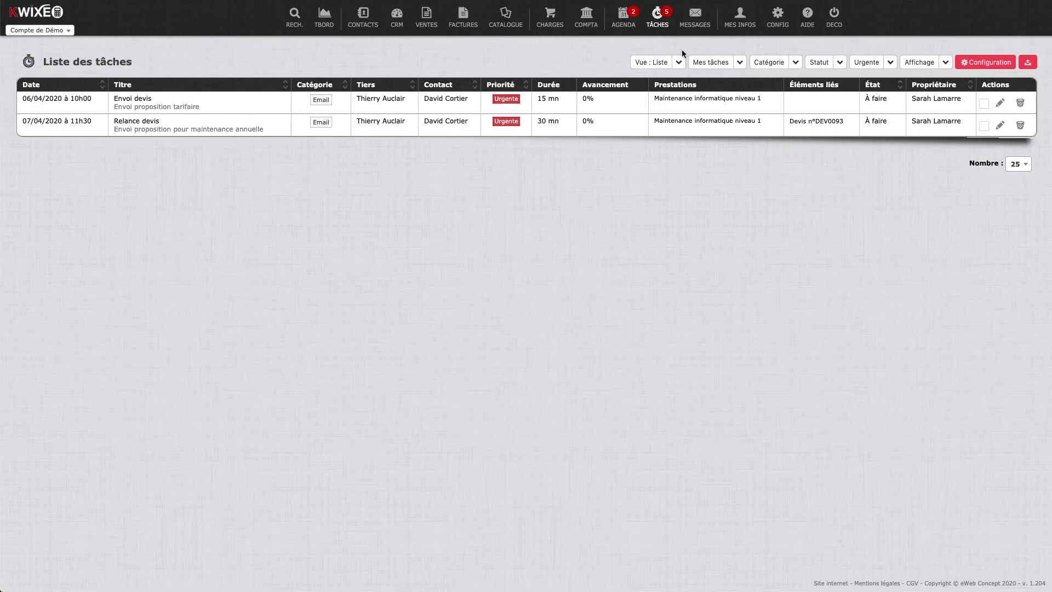
View the Synchronisation & envoi d'email settings in the personal account information, and close them
click(740, 16)
click(539, 66)
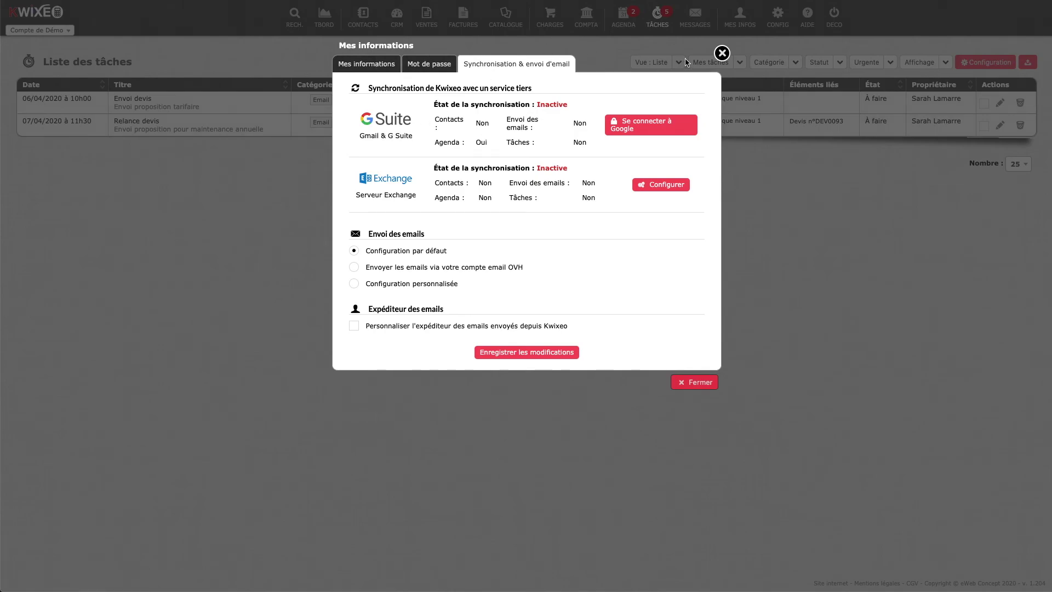
click(722, 53)
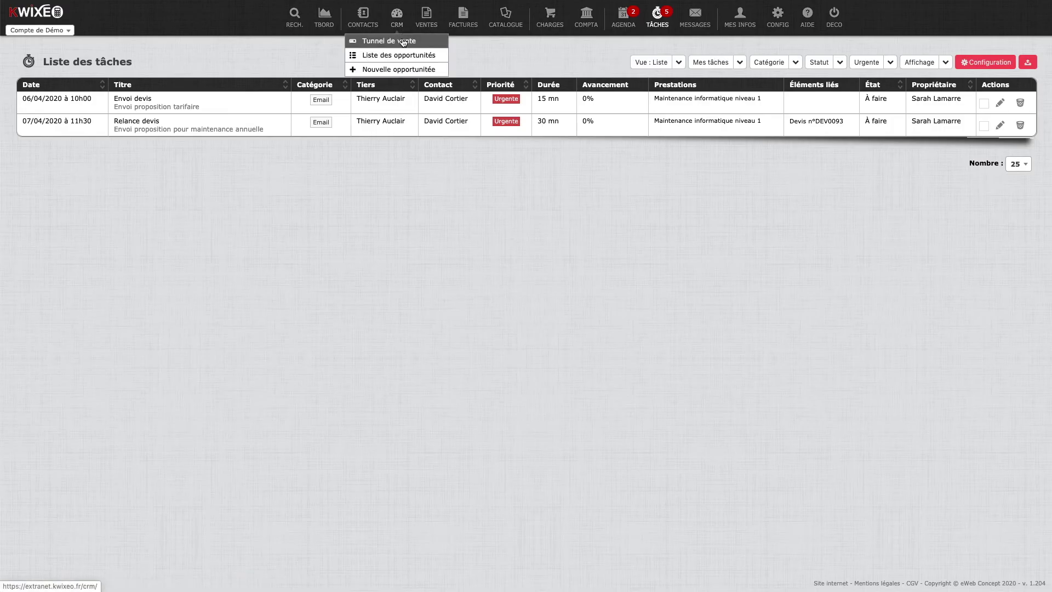
Open the Prospection sales funnel and view the opportunity creation form, cancelling it without adding an opportunity
click(402, 41)
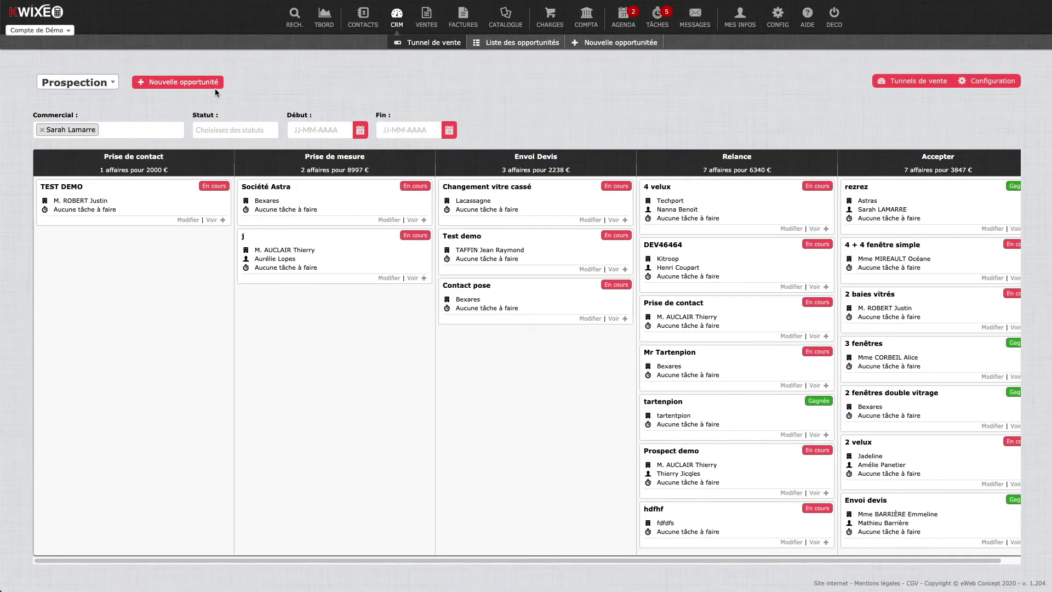
click(208, 88)
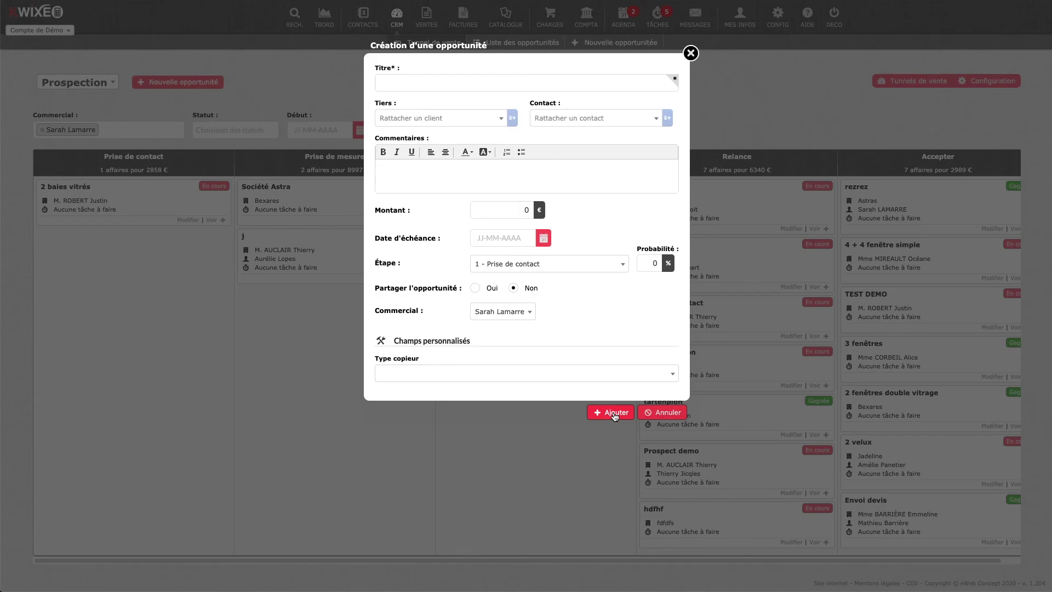
click(660, 414)
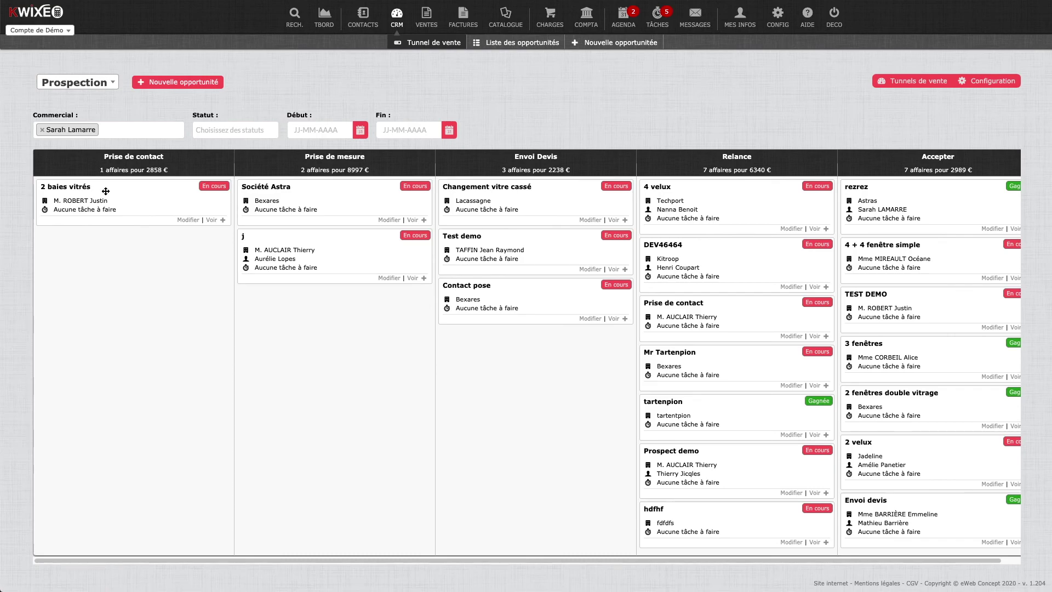
Move the "2 baies vitrés" opportunity from Prise de contact to Prise de mesure, and on to Envoi Devis
drag(103, 191, 309, 302)
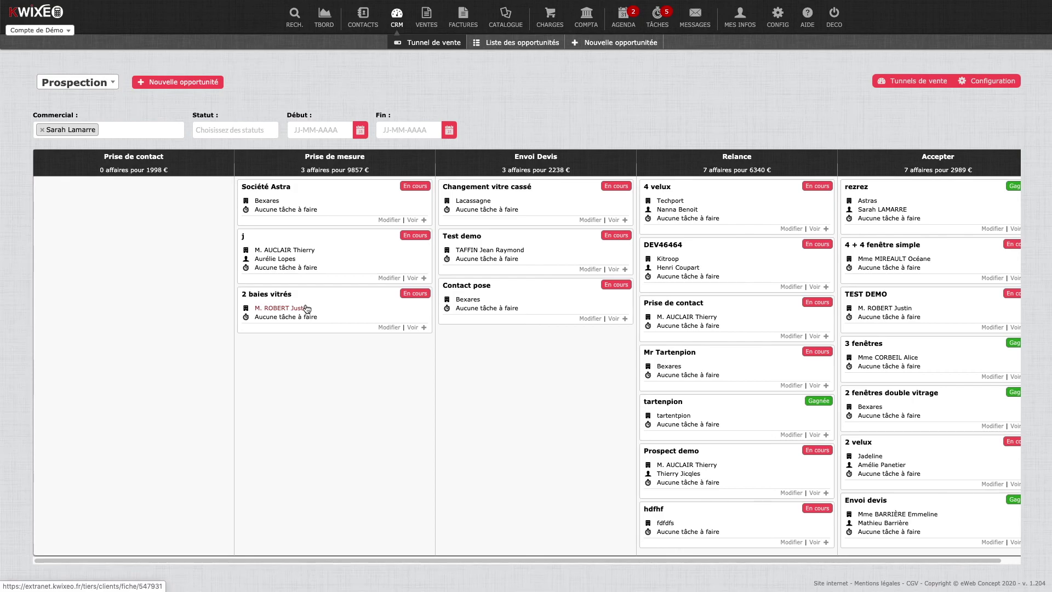
drag(325, 300, 554, 292)
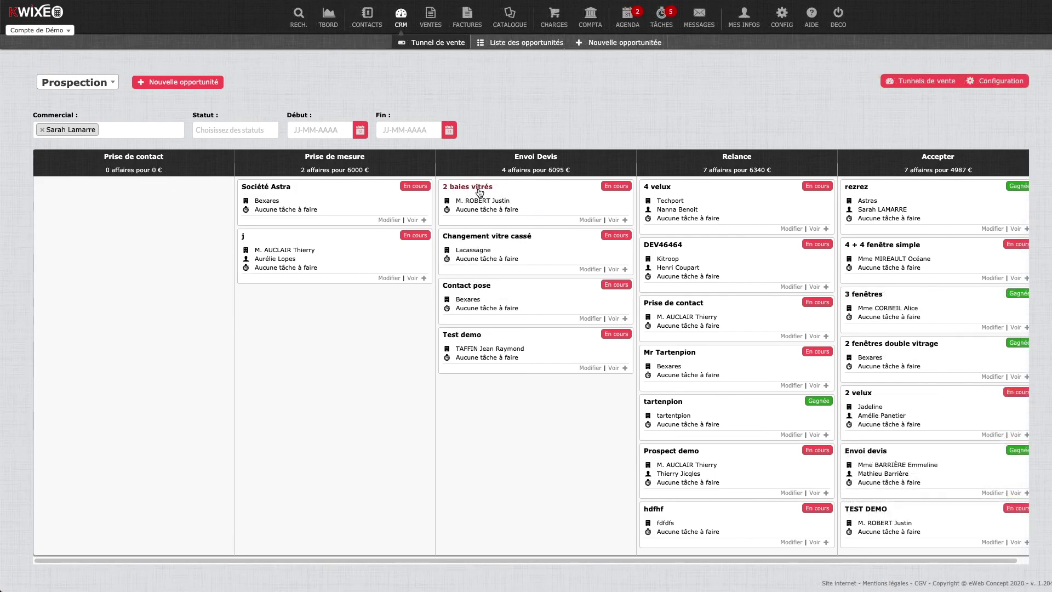
Review the "2 baies vitrés" opportunity's general information and client exchanges, and open the list of all opportunities
click(478, 189)
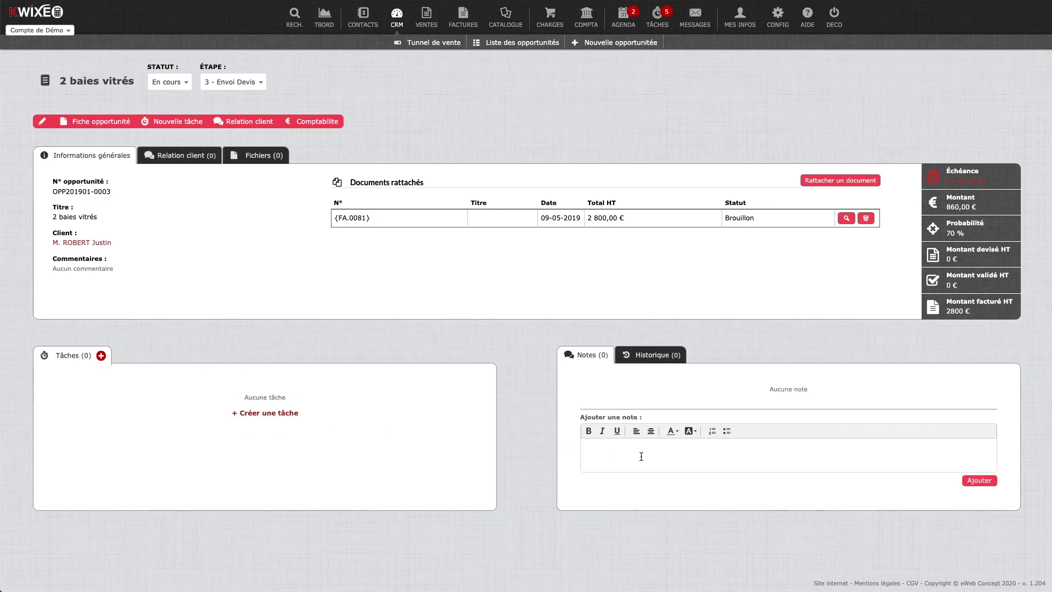
click(195, 161)
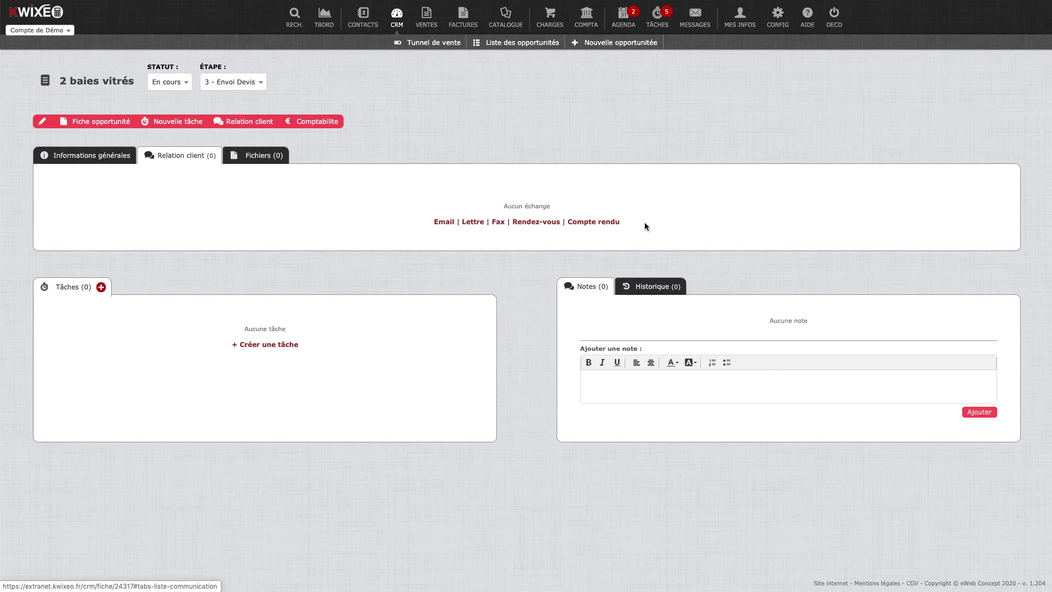
click(531, 49)
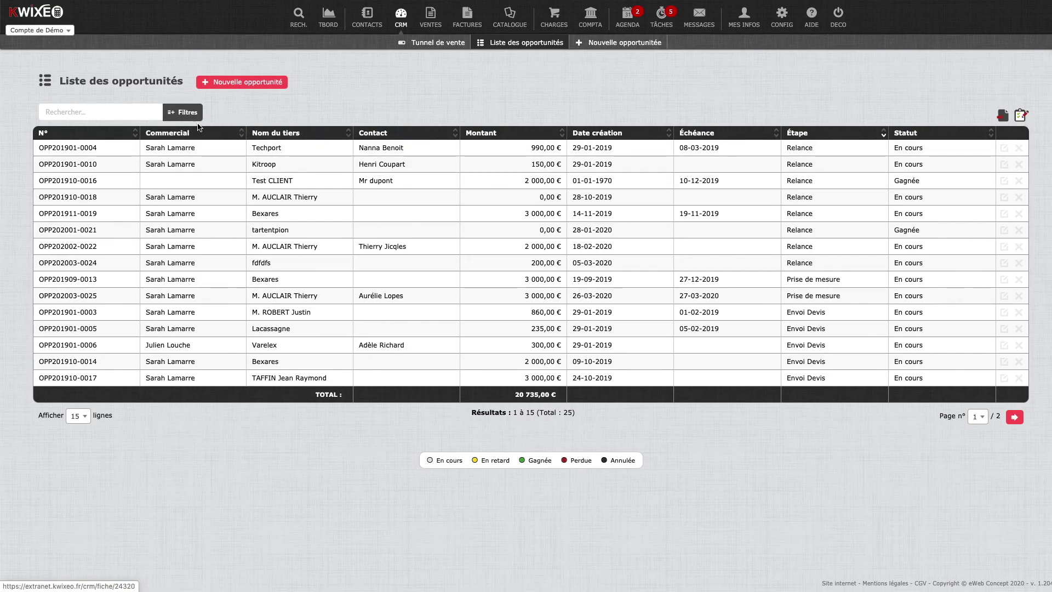
Filter the list of opportunities by the "4 - Relance" stage, and restore the unfiltered list
click(182, 112)
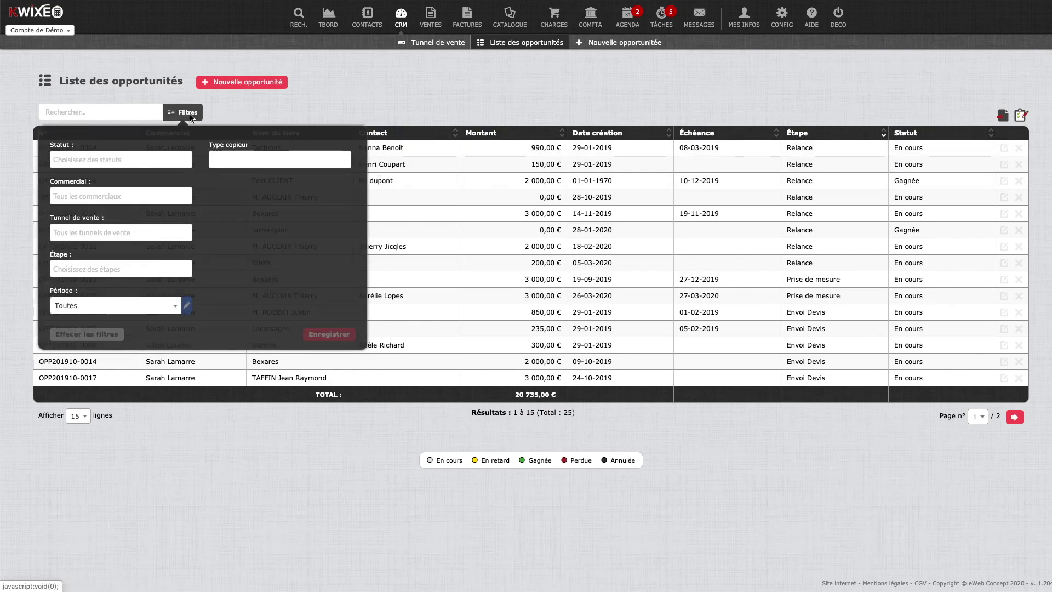
click(104, 265)
scroll(95, 345, down, 2)
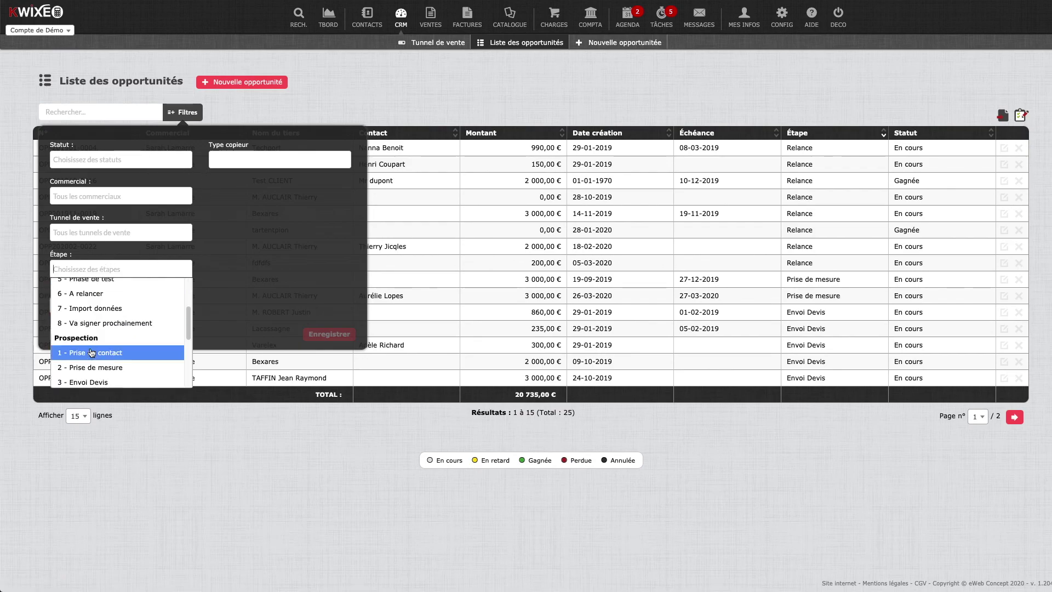
click(95, 378)
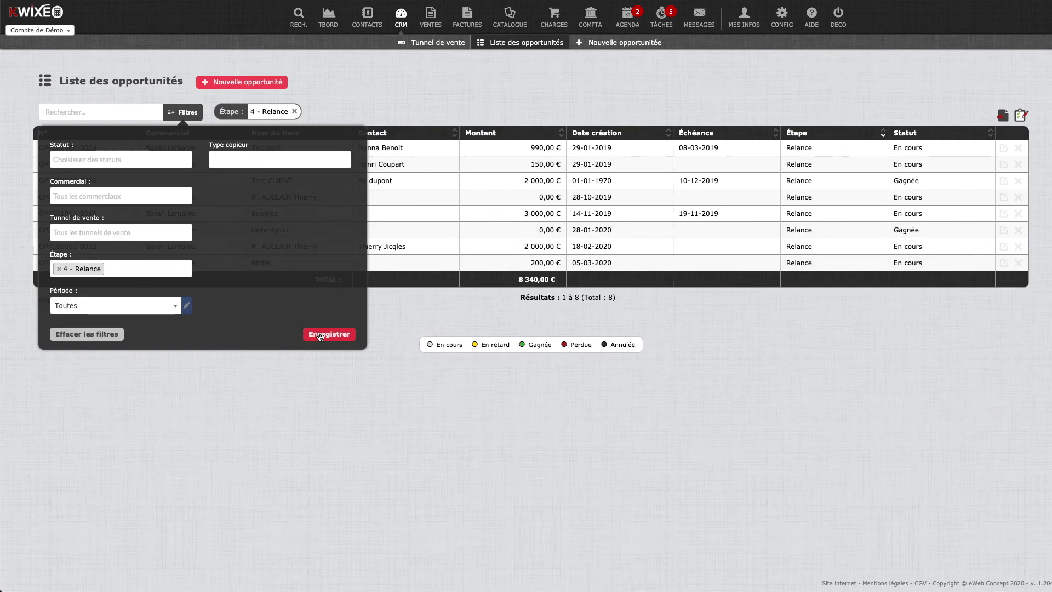
click(808, 323)
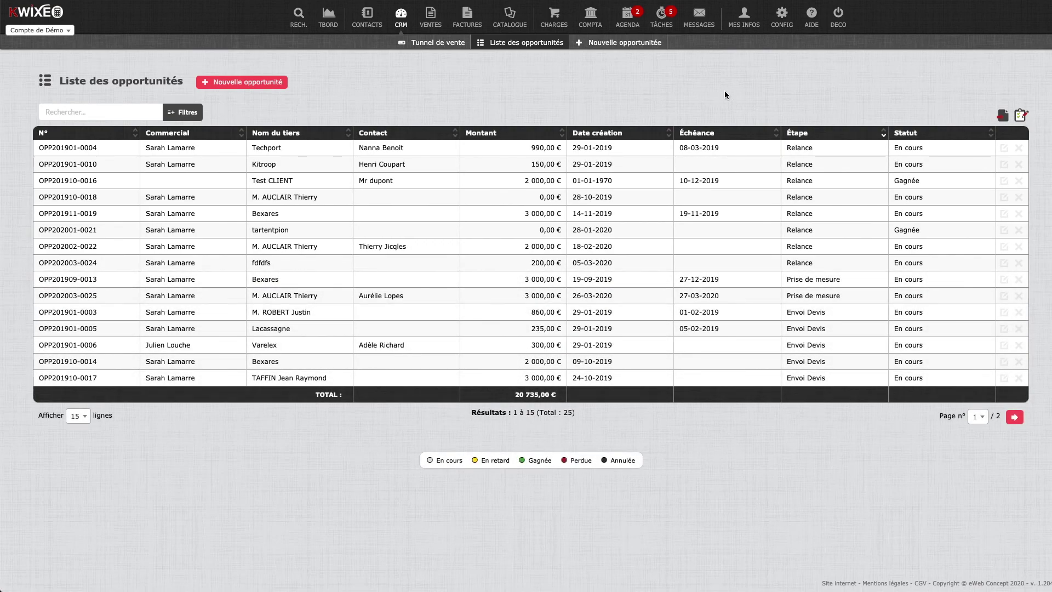
Open the Prospection sales funnel and filter it by both sales representatives and the Gagnée status
click(442, 45)
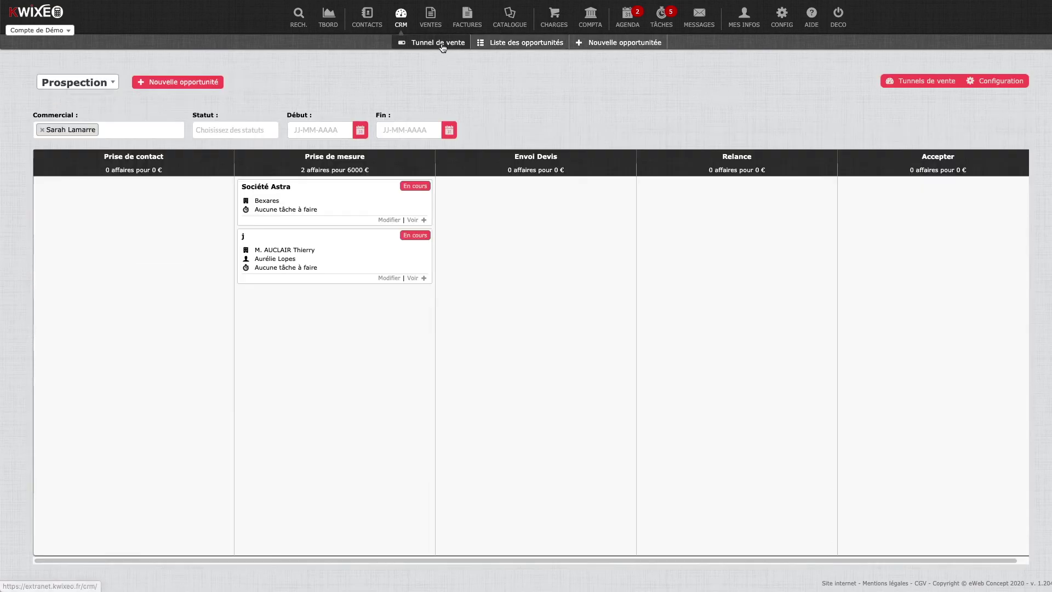
click(42, 130)
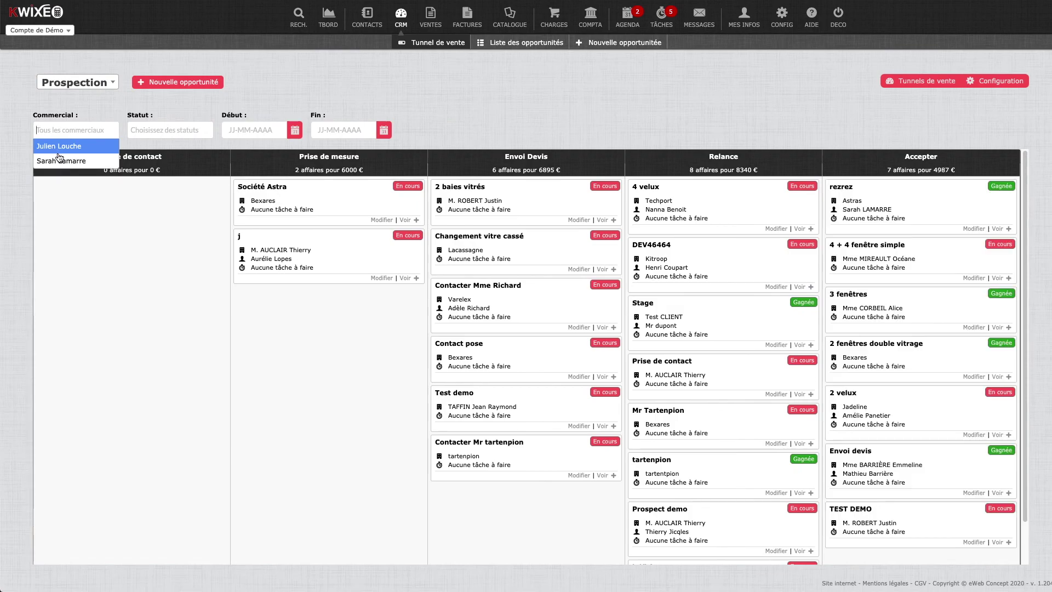
click(68, 145)
click(99, 130)
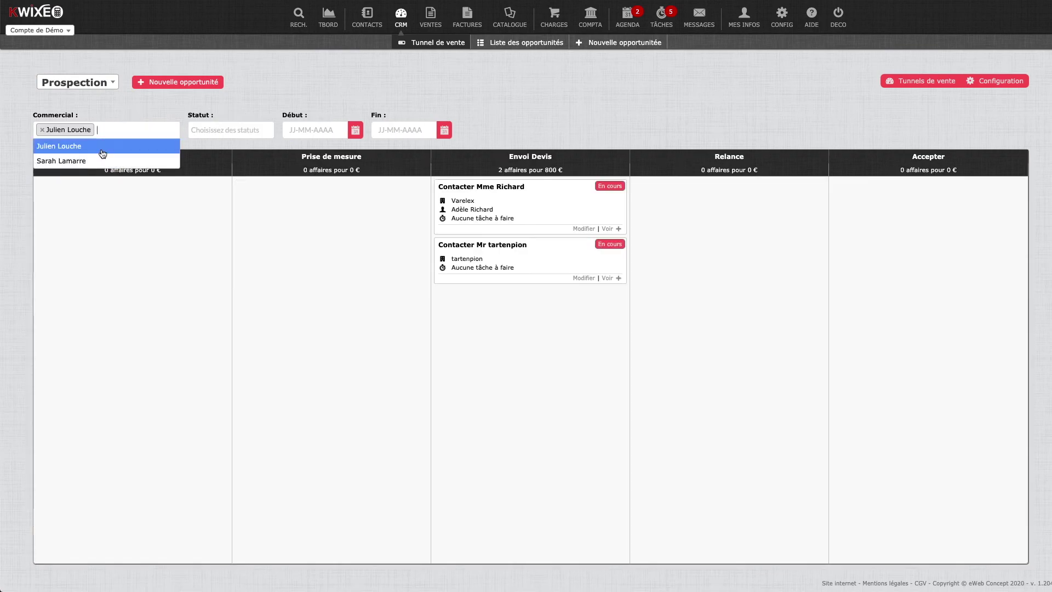
click(102, 160)
click(283, 131)
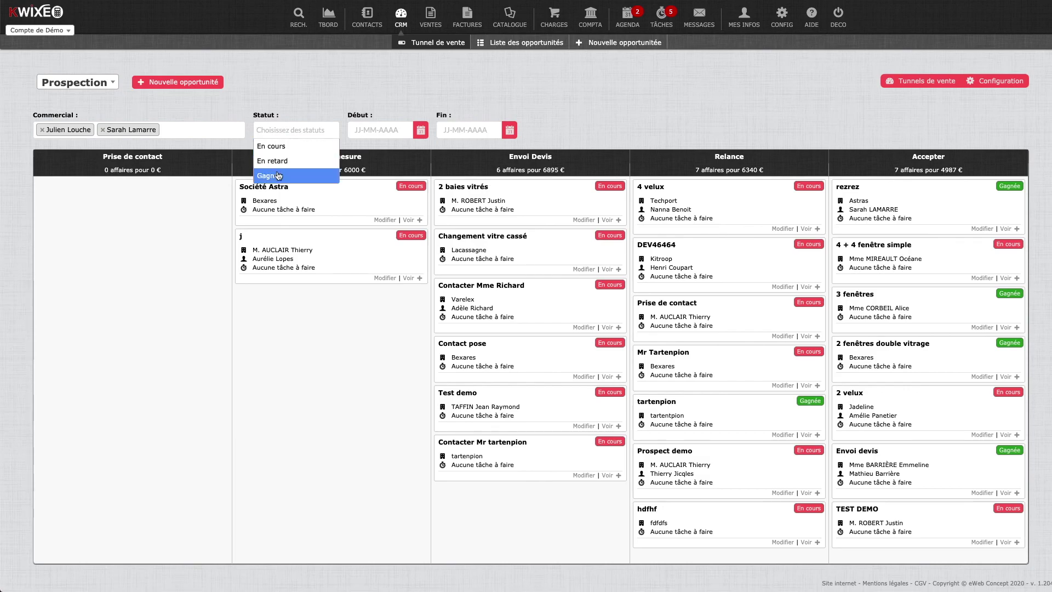
click(303, 175)
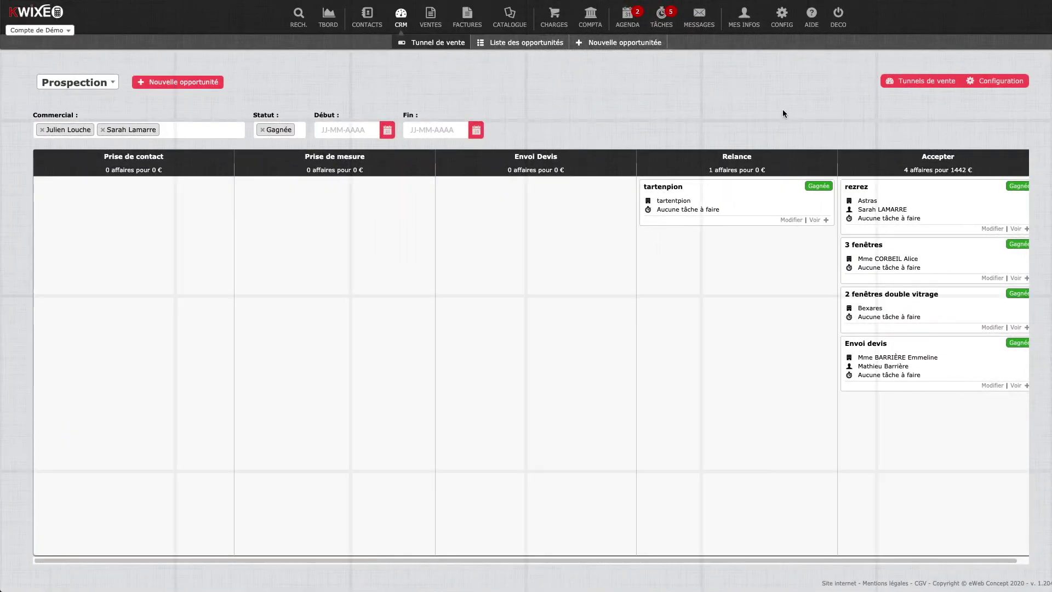
Open the dashboard and view its editing options for dashboards and widgets, leaving edit mode without changes
click(330, 24)
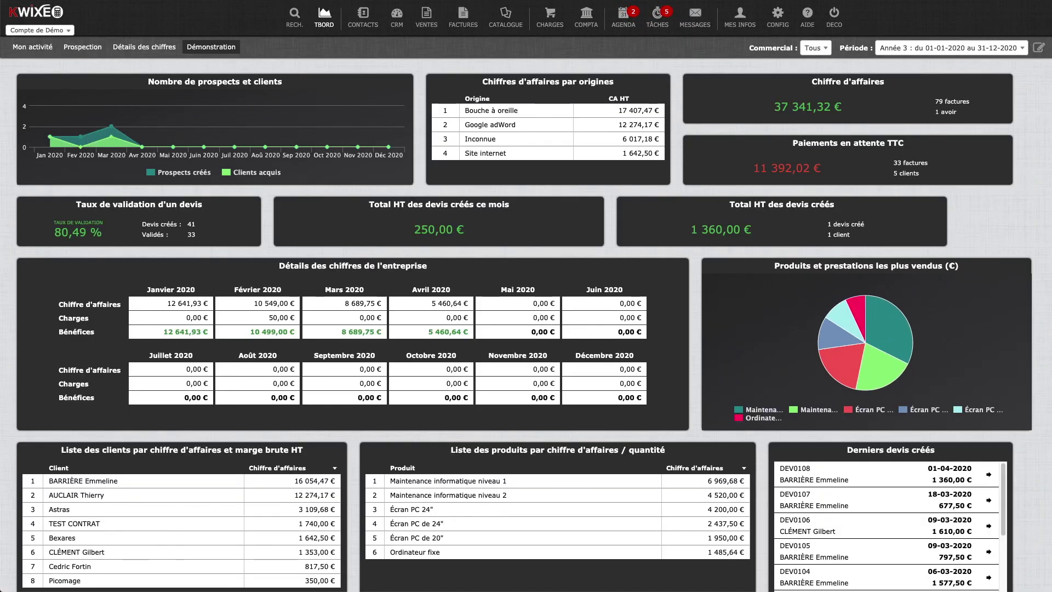
click(1039, 49)
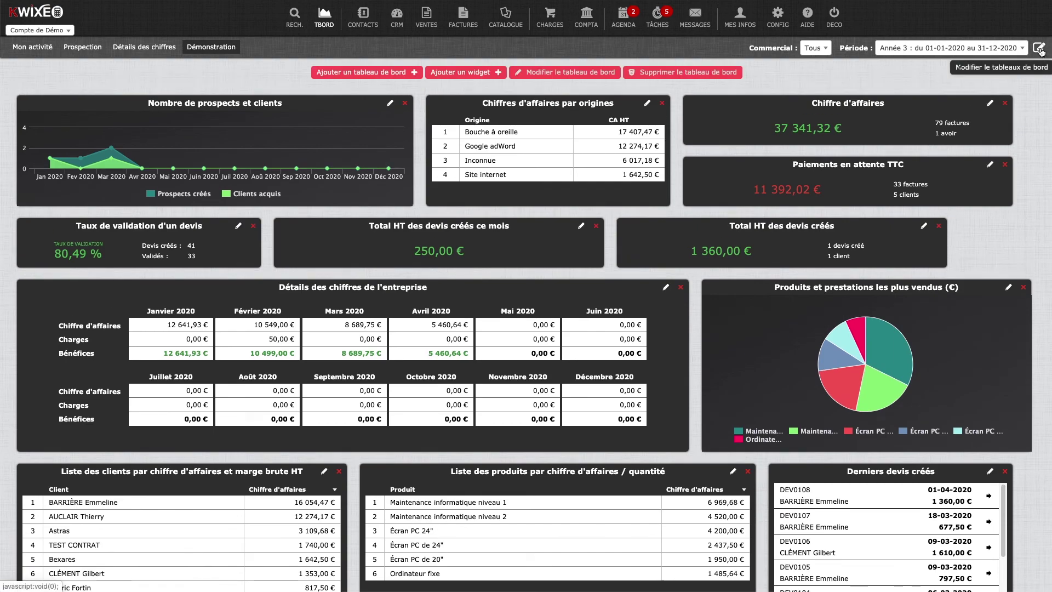
click(1039, 48)
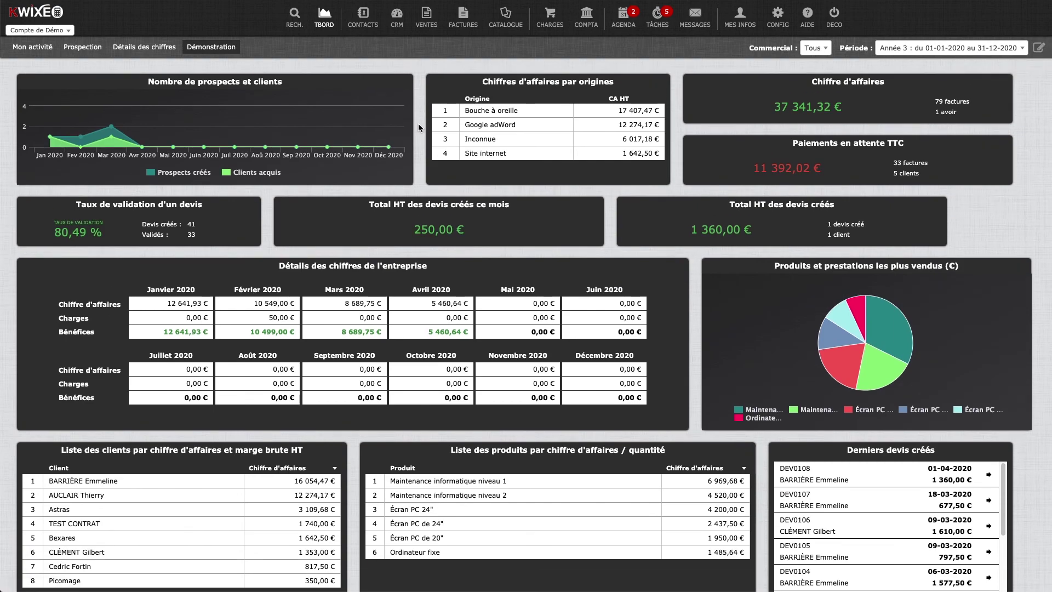
View the list of invoices behind the February 2020 turnover on the Démonstration dashboard, and close it
click(207, 47)
mouse_move(84, 115)
click(268, 308)
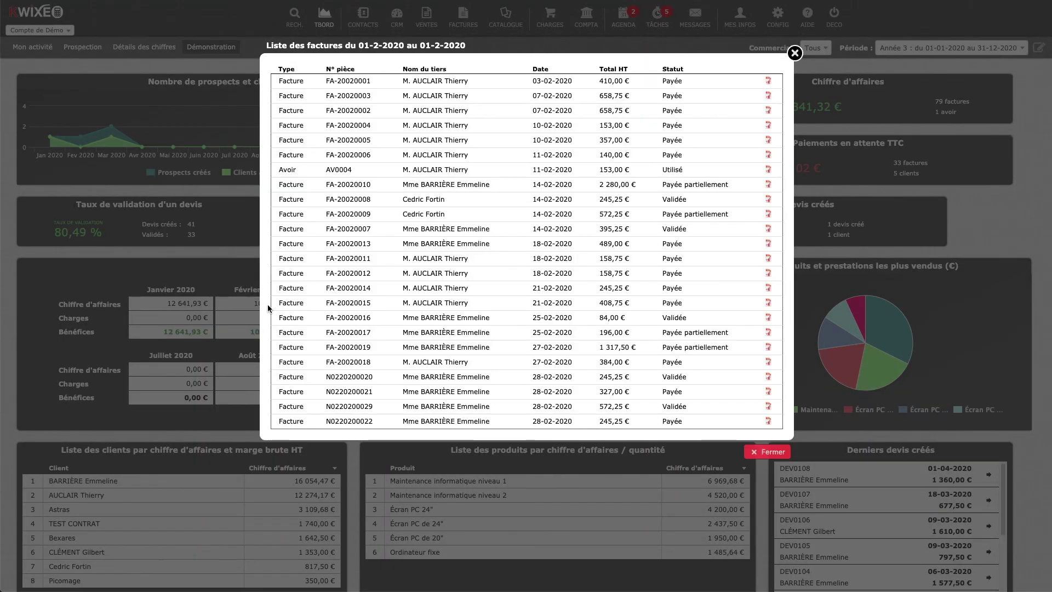
click(794, 53)
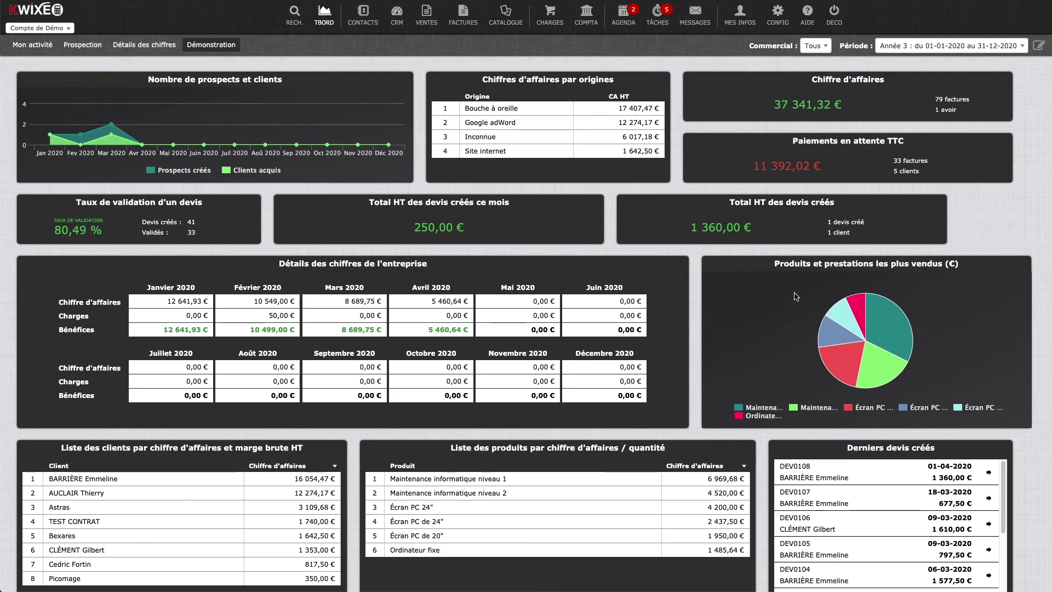
Examine the best-selling products chart, the client and product turnover lists, and the latest quotes on the dashboard
mouse_move(853, 324)
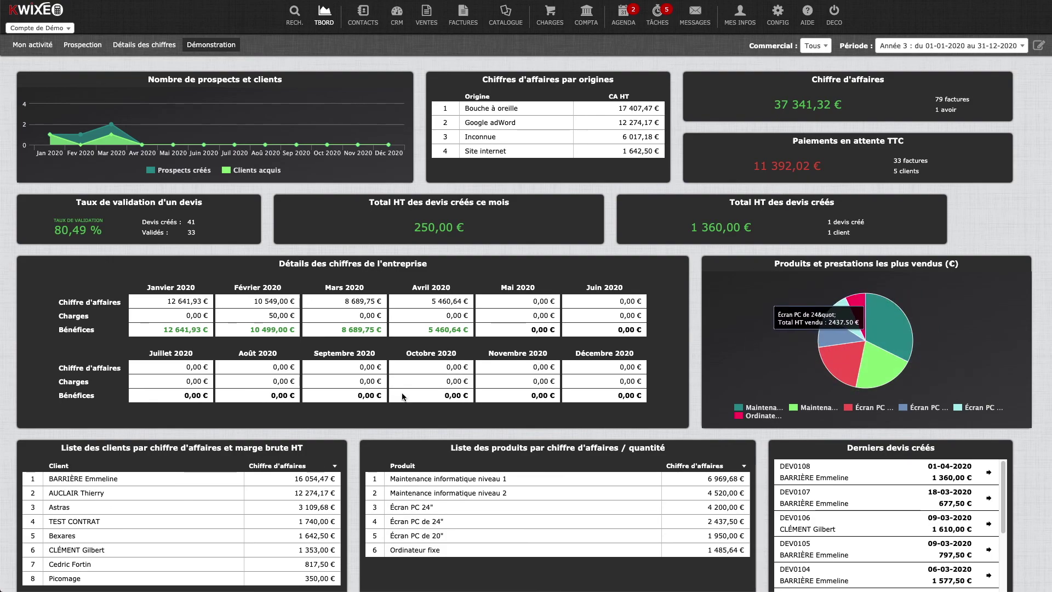
scroll(346, 460, down, 3)
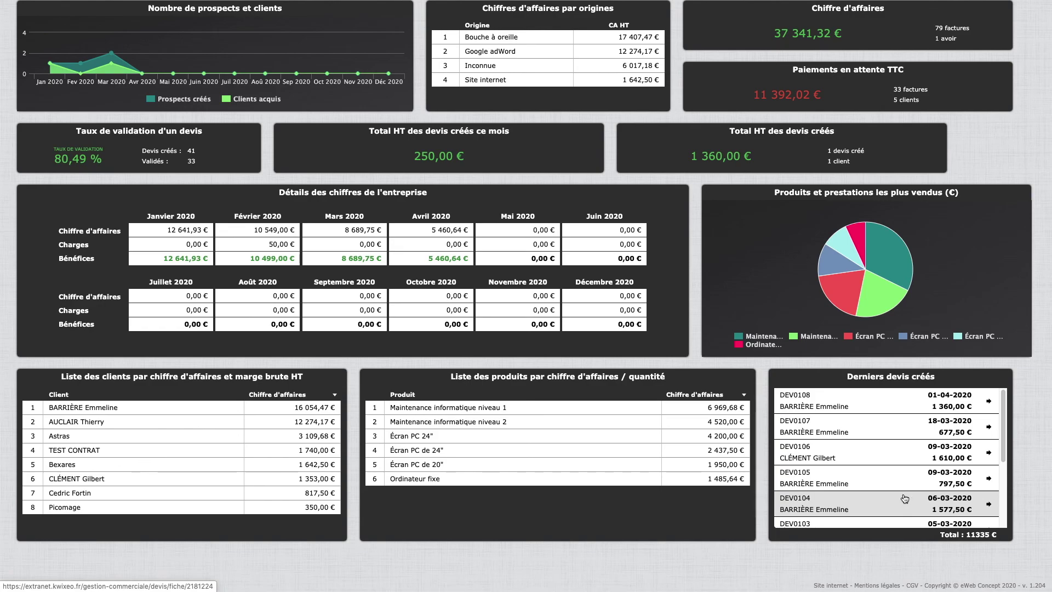
scroll(882, 495, up, 2)
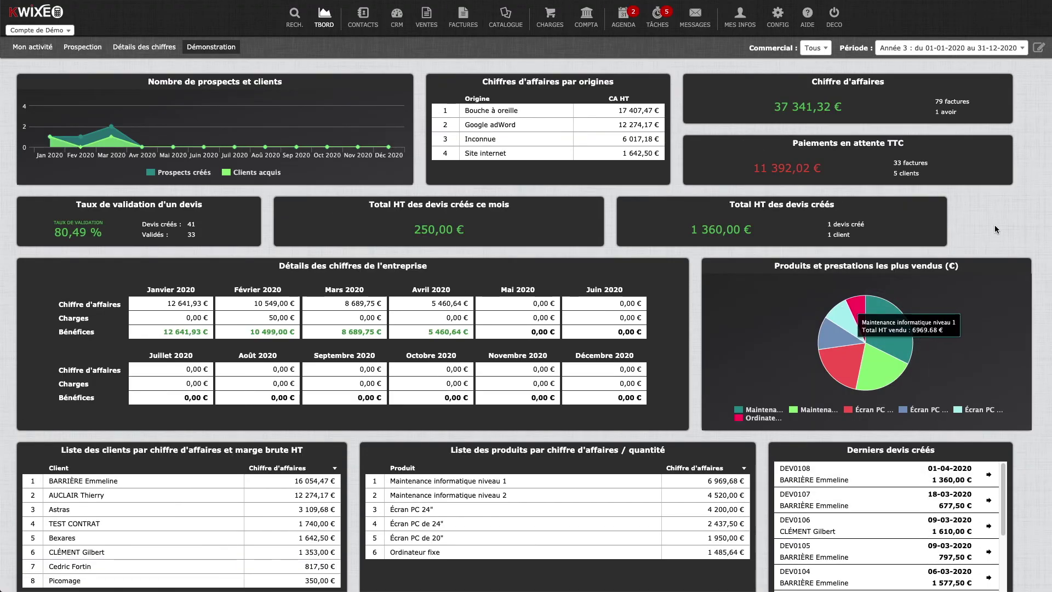